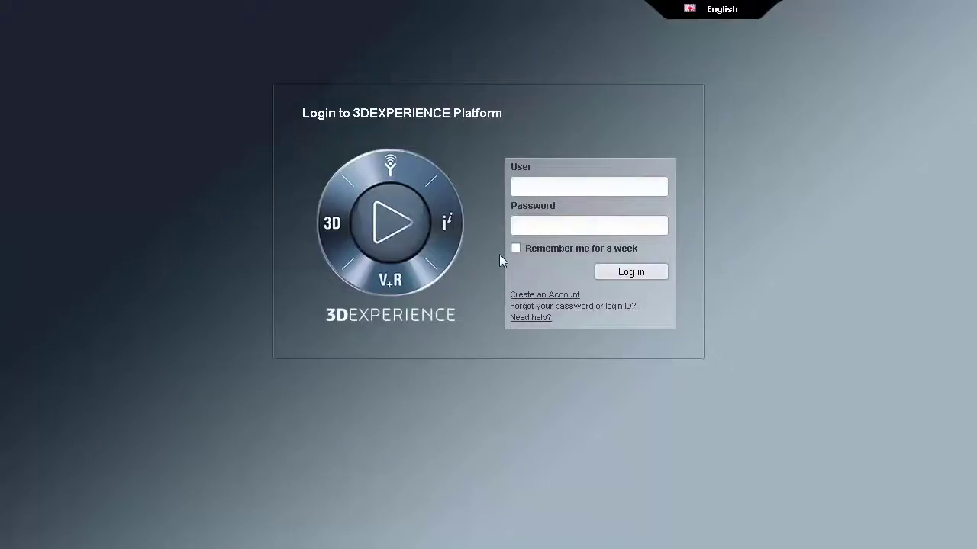
Step: Log in with the demo user name and autofilled password to reach the Smart Watch Competition V2 widgets
{"action": "left_click", "coordinate": [558, 180]}
{"action": "type", "text": "vmo"}
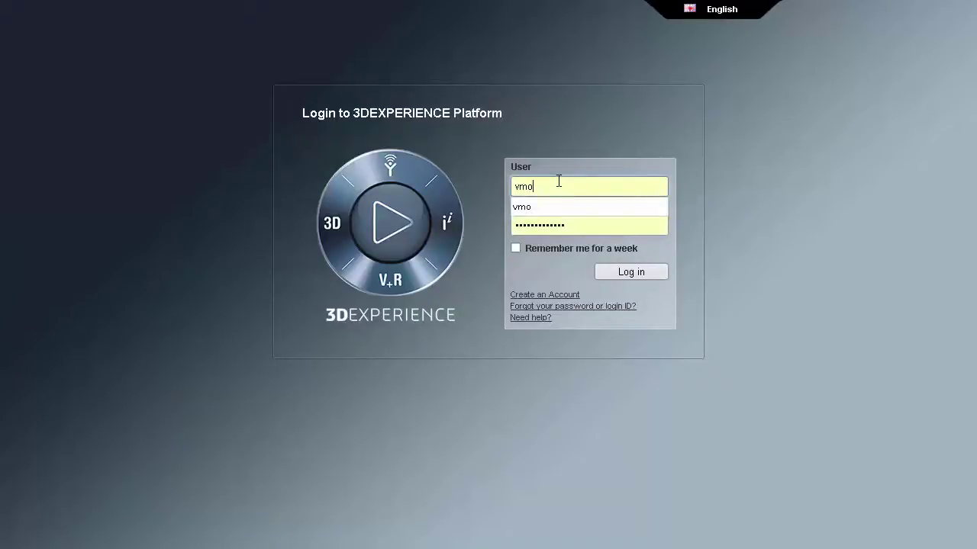
{"action": "left_click", "coordinate": [649, 274]}
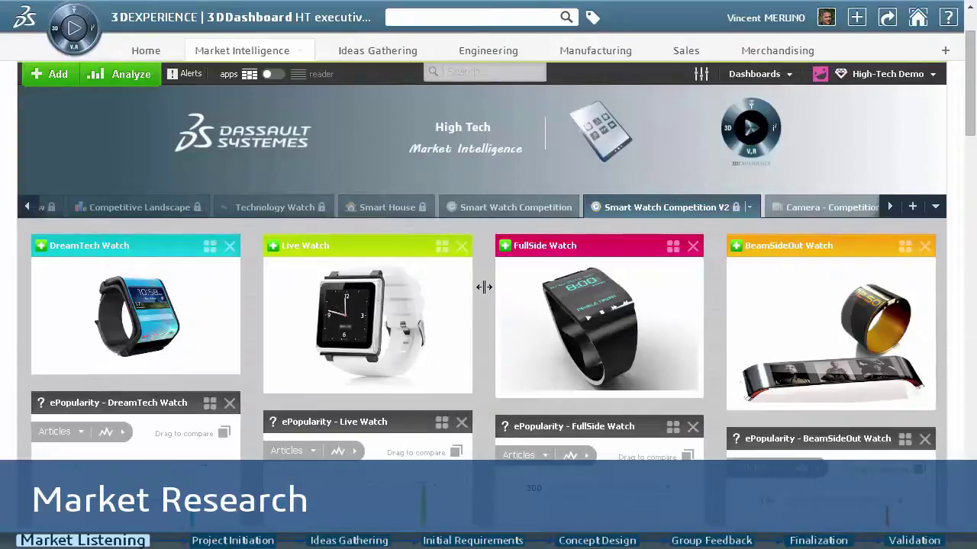
Step: Display the Live Watch mention sources as a donut chart
{"action": "scroll", "coordinate": [480, 281], "scroll_direction": "down", "scroll_amount": 3}
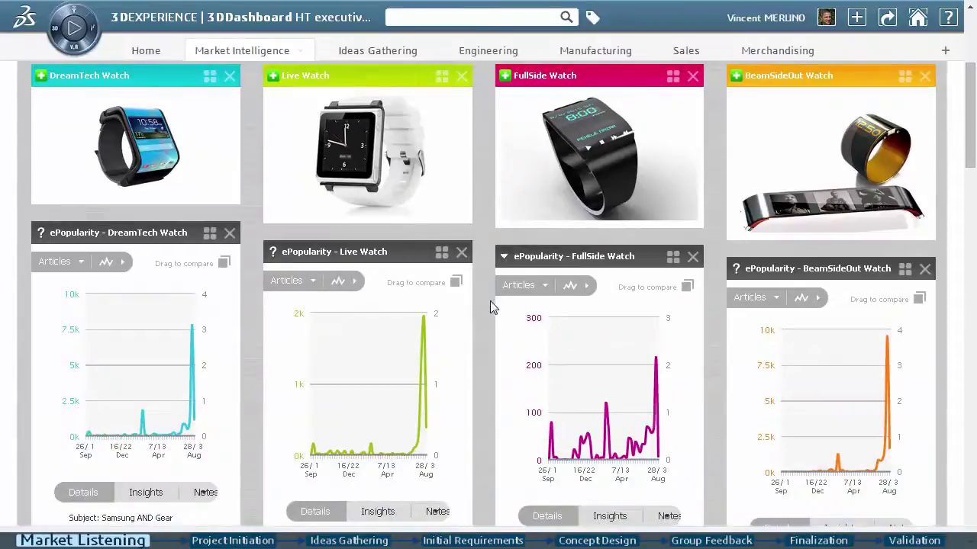
{"action": "scroll", "coordinate": [491, 307], "scroll_direction": "down", "scroll_amount": 7}
{"action": "mouse_move", "coordinate": [425, 347]}
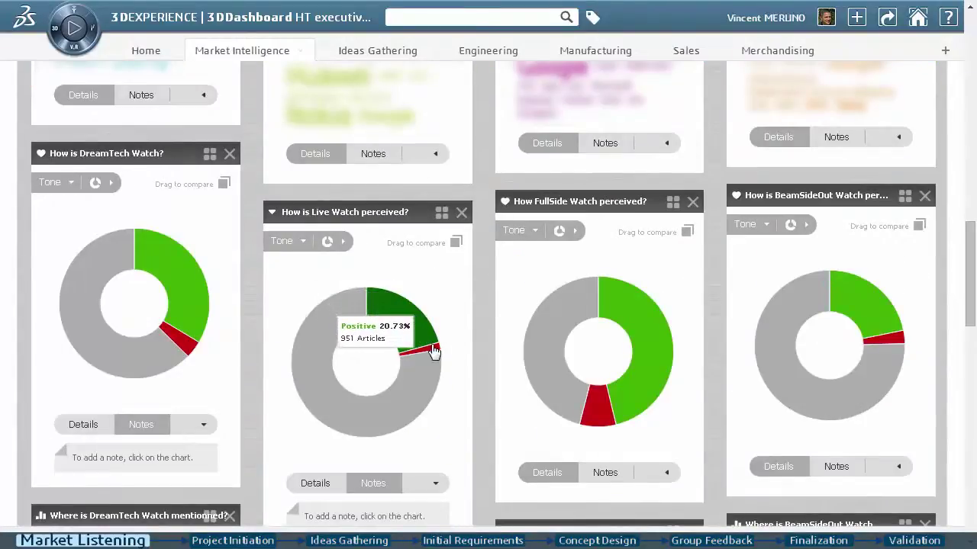
{"action": "mouse_move", "coordinate": [429, 382]}
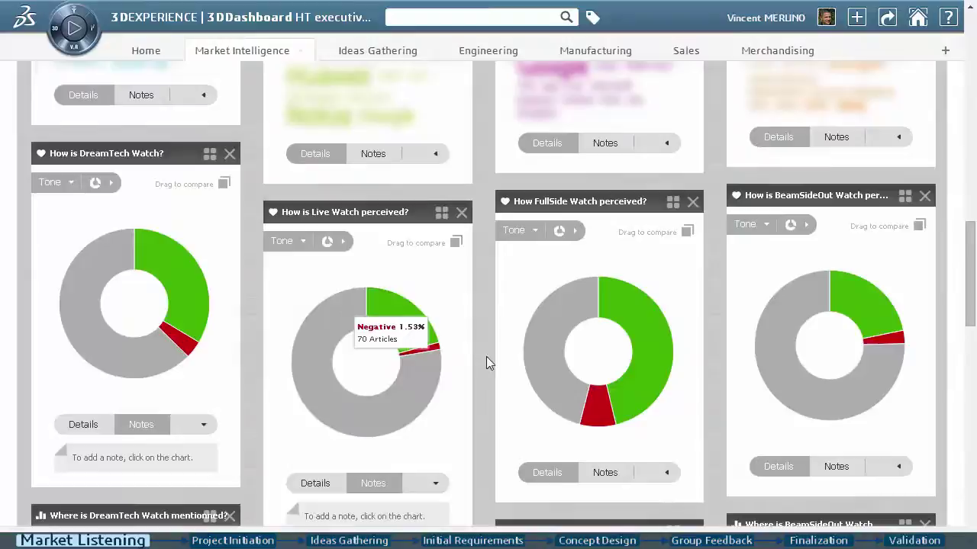
{"action": "scroll", "coordinate": [486, 356], "scroll_direction": "down", "scroll_amount": 5}
{"action": "mouse_move", "coordinate": [347, 242]}
{"action": "left_click", "coordinate": [406, 239]}
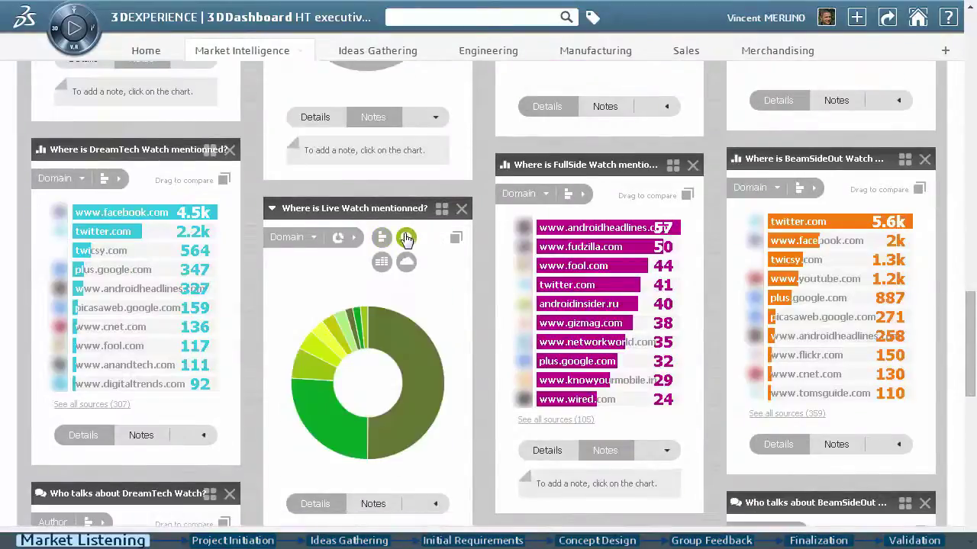
Step: Drag two more watch photos, including android-wear3, into the blog post
{"action": "mouse_move", "coordinate": [341, 395]}
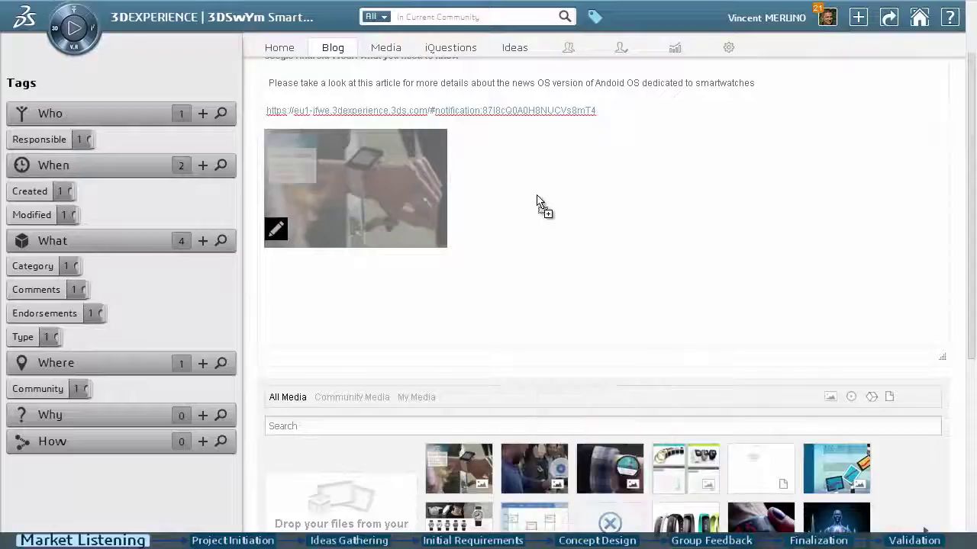
{"action": "left_click_drag", "start_coordinate": [541, 207], "coordinate": [549, 202]}
{"action": "left_click_drag", "start_coordinate": [610, 467], "coordinate": [674, 277]}
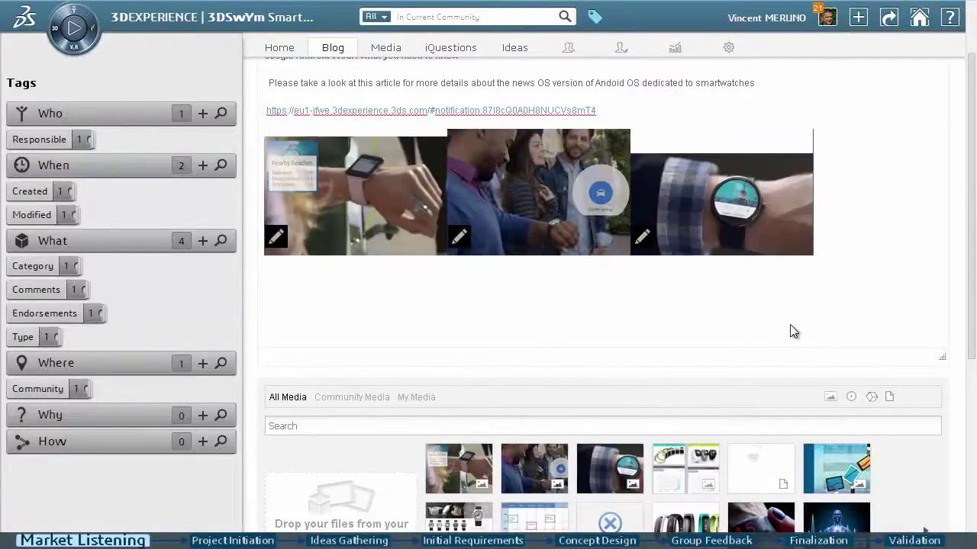
Step: Publish the Android OS smartwatch post, then browse the earlier smartwatch blog entries
{"action": "scroll", "coordinate": [829, 417], "scroll_direction": "down", "scroll_amount": 5}
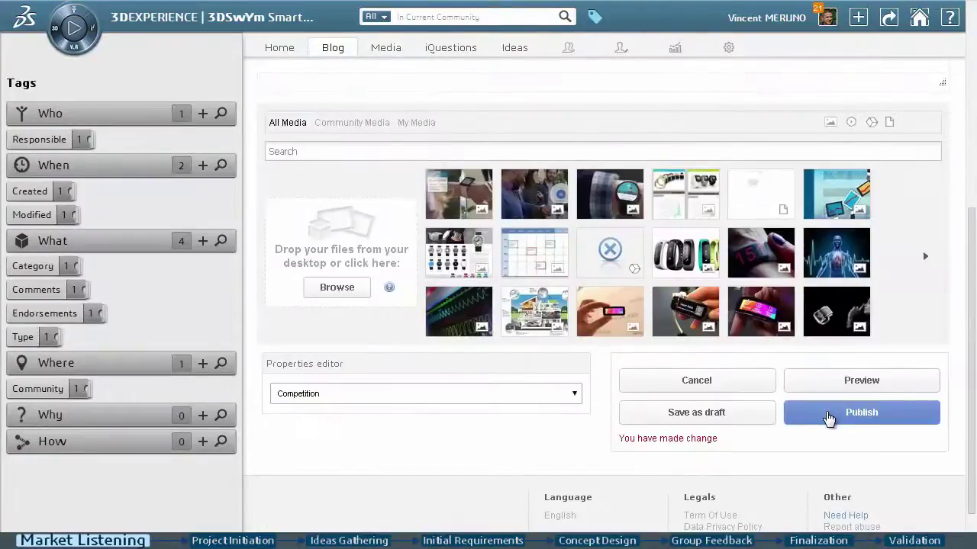
{"action": "left_click", "coordinate": [828, 413]}
{"action": "scroll", "coordinate": [573, 229], "scroll_direction": "down", "scroll_amount": 2}
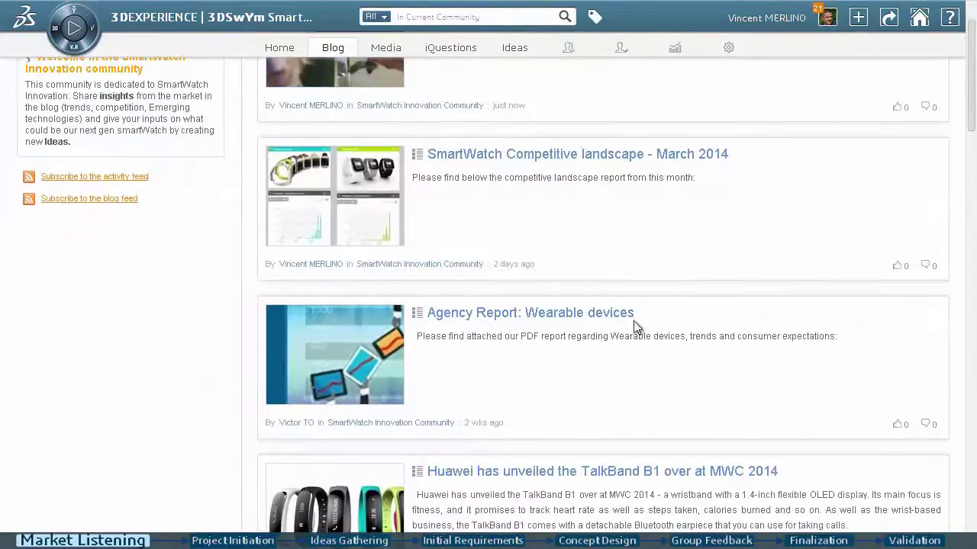
{"action": "scroll", "coordinate": [656, 335], "scroll_direction": "down", "scroll_amount": 2}
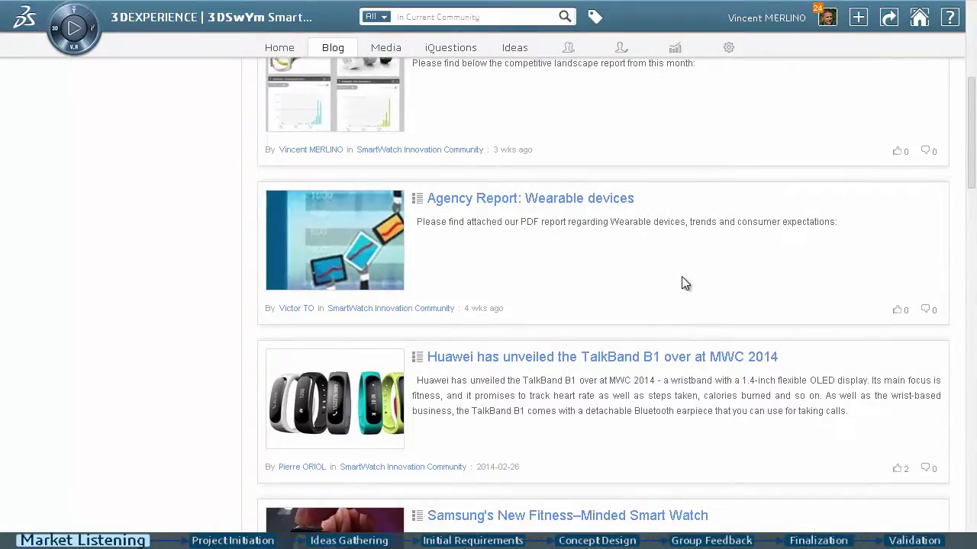
{"action": "scroll", "coordinate": [685, 284], "scroll_direction": "down", "scroll_amount": 10}
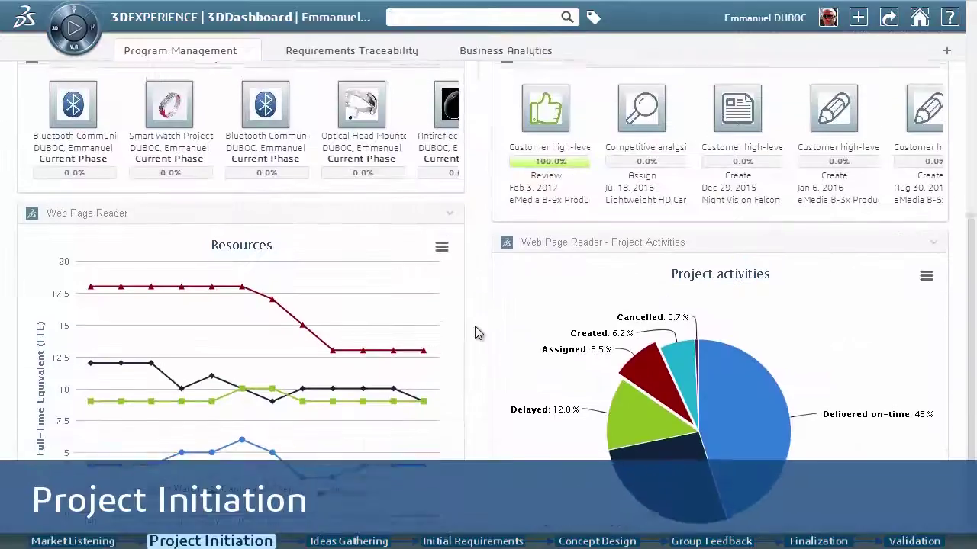
{"action": "scroll", "coordinate": [475, 328], "scroll_direction": "up", "scroll_amount": 5}
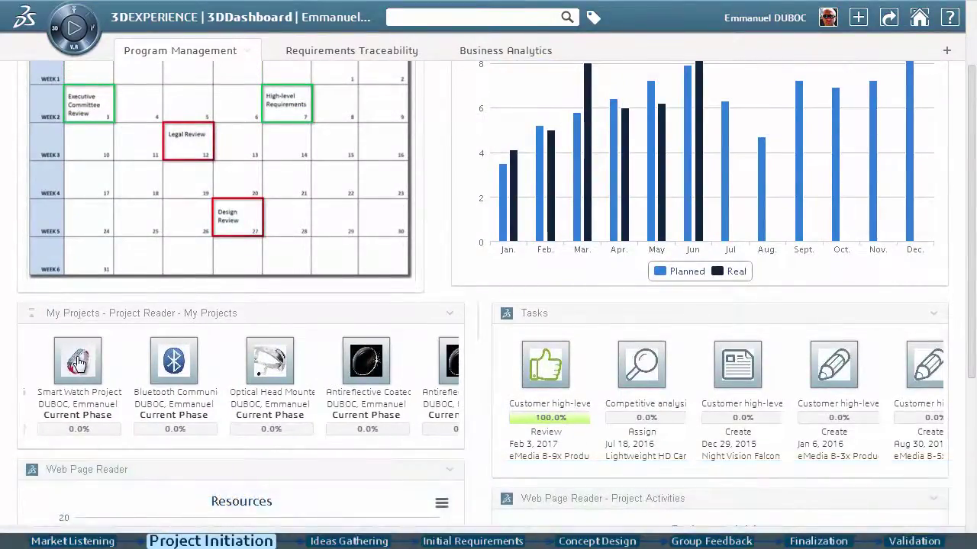
Step: Open Smart Watch Project from My Projects and show its WBS schedule as a Gantt chart
{"action": "left_click", "coordinate": [78, 363]}
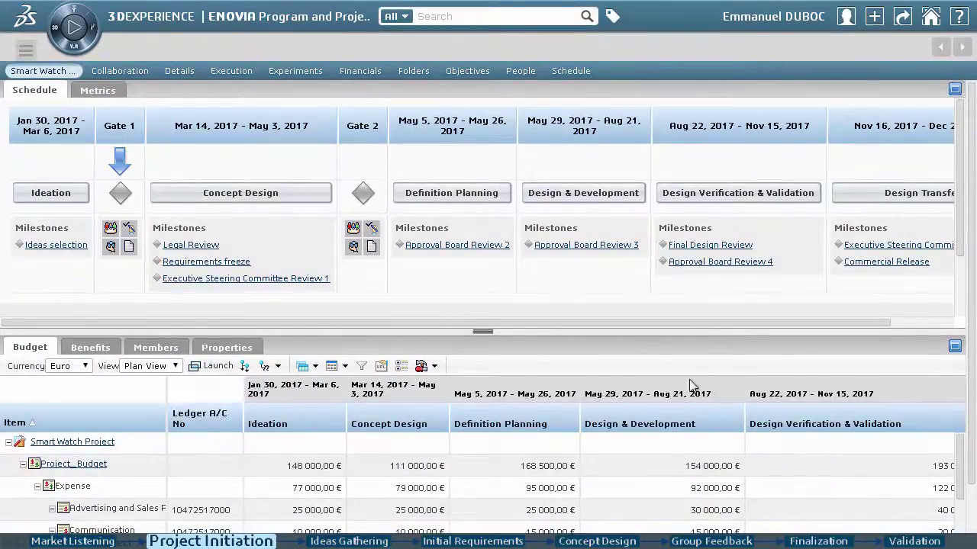
{"action": "left_click", "coordinate": [574, 72]}
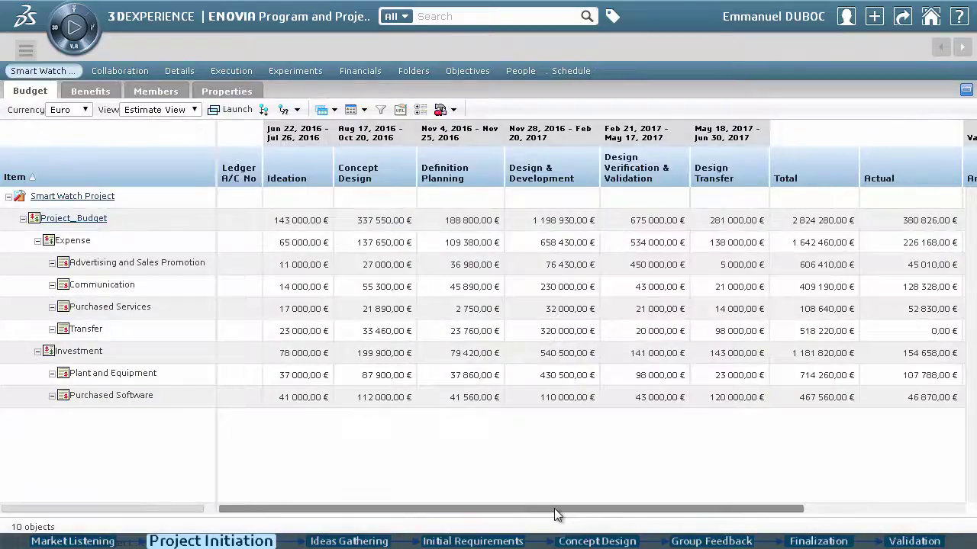
{"action": "left_click_drag", "start_coordinate": [554, 508], "coordinate": [758, 509]}
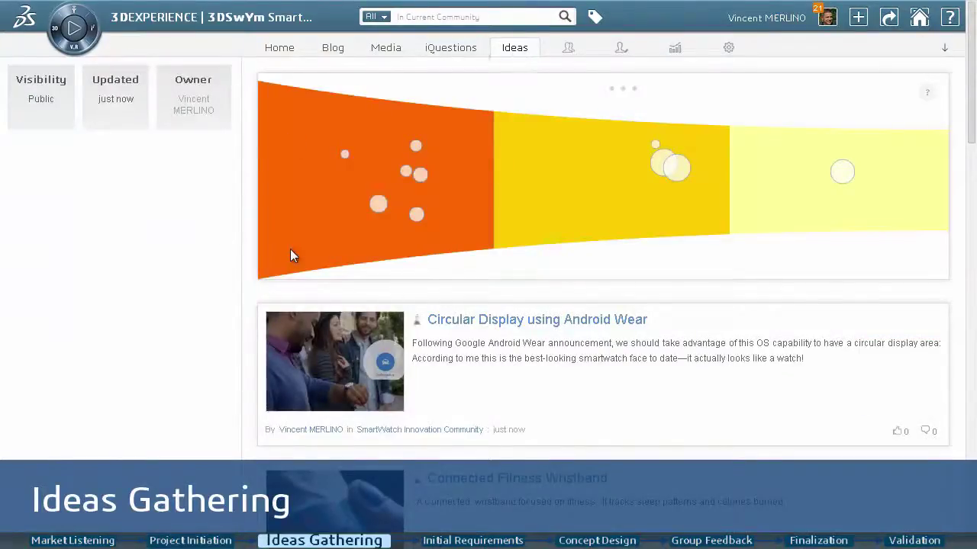
Step: Open the Vital Signs Monitoring idea from the ideas funnel
{"action": "scroll", "coordinate": [290, 255], "scroll_direction": "down", "scroll_amount": 3}
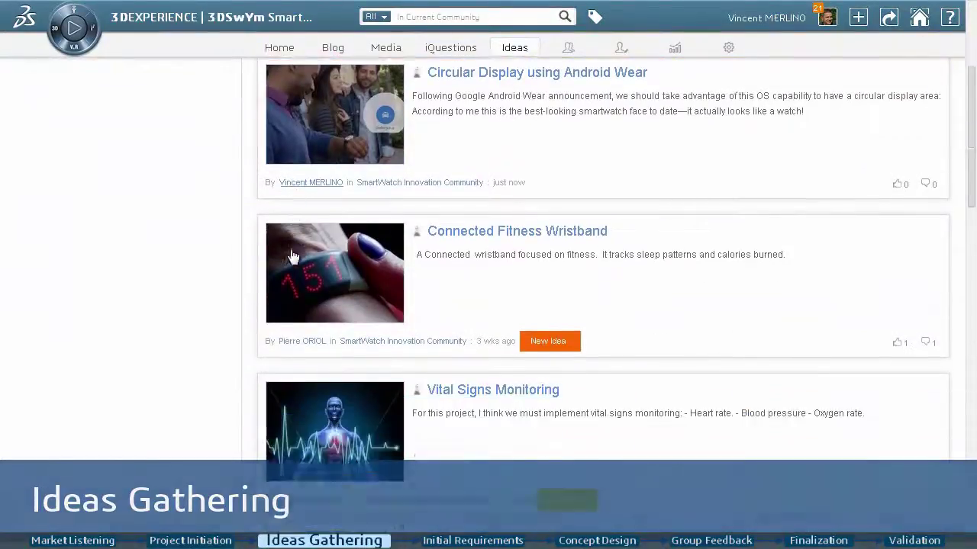
{"action": "scroll", "coordinate": [290, 256], "scroll_direction": "down", "scroll_amount": 3}
{"action": "left_click", "coordinate": [496, 191]}
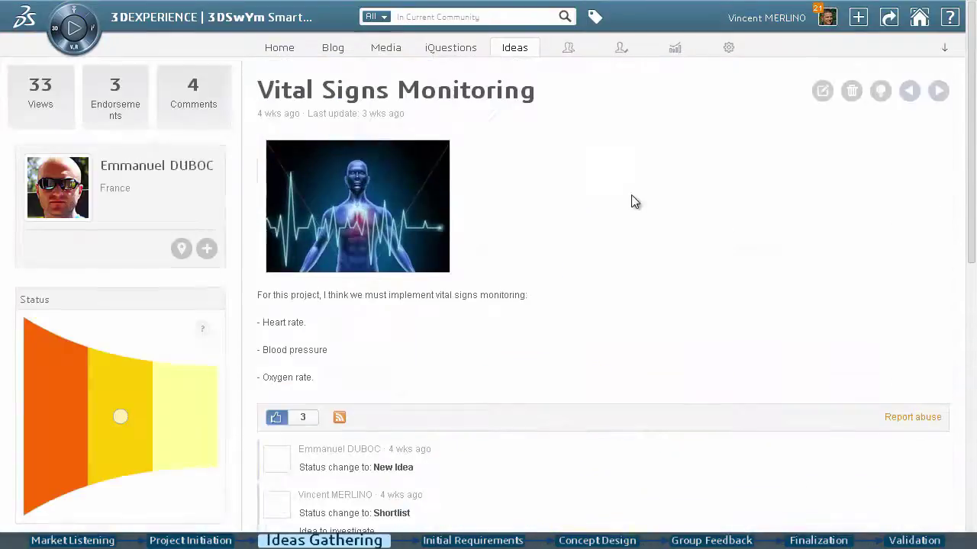
Step: Move the idea to the last funnel stage, commenting 'Idea candidate for Requirement and implementation in our new Product'
{"action": "scroll", "coordinate": [171, 230], "scroll_direction": "down", "scroll_amount": 3}
{"action": "left_click", "coordinate": [177, 231]}
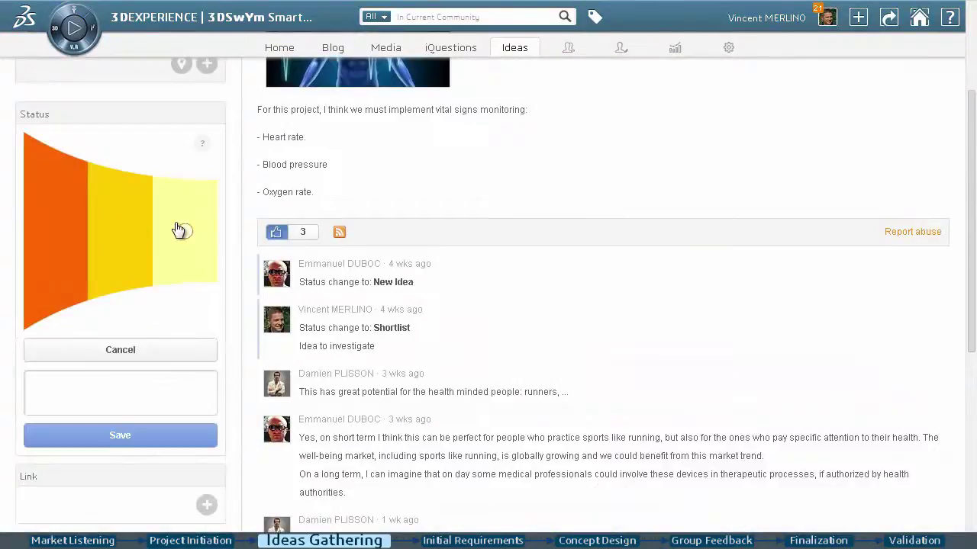
{"action": "type", "text": "Idea "}
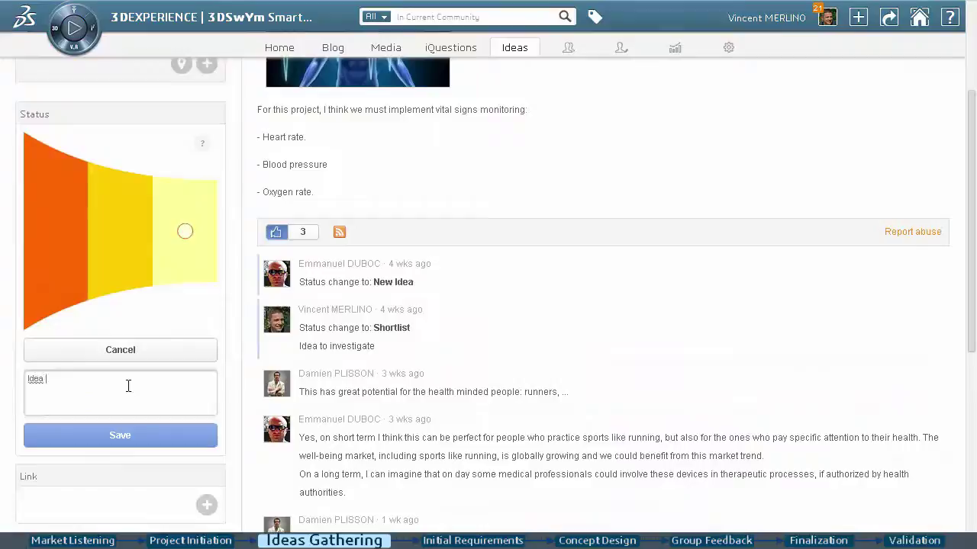
{"action": "type", "text": "candidate for Requirement and implementation in our new Product"}
{"action": "left_click", "coordinate": [111, 436]}
{"action": "left_click", "coordinate": [461, 310]}
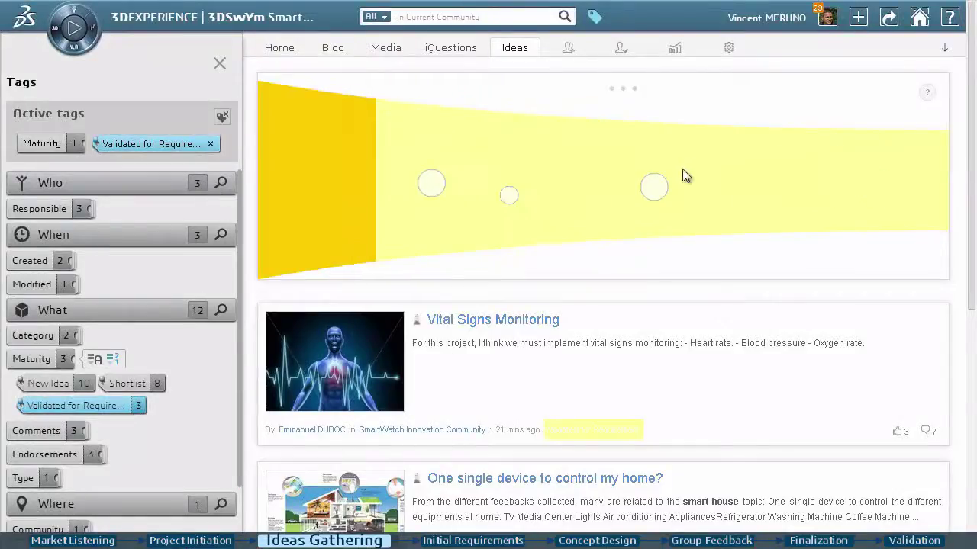
{"action": "mouse_move", "coordinate": [429, 187]}
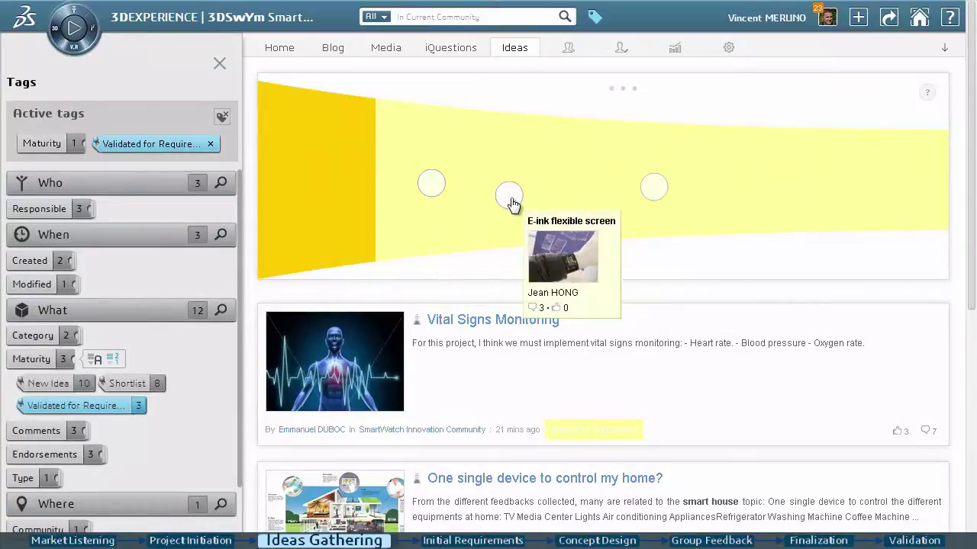
{"action": "mouse_move", "coordinate": [659, 196]}
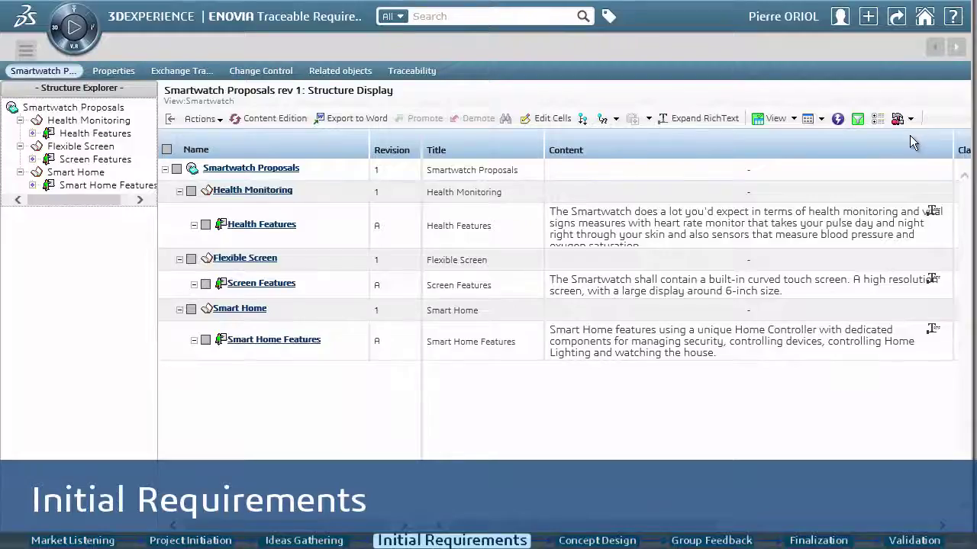
Step: Create a Heart Rate Monitor derived requirement under Health Features with pasted monitoring content
{"action": "left_click", "coordinate": [206, 225]}
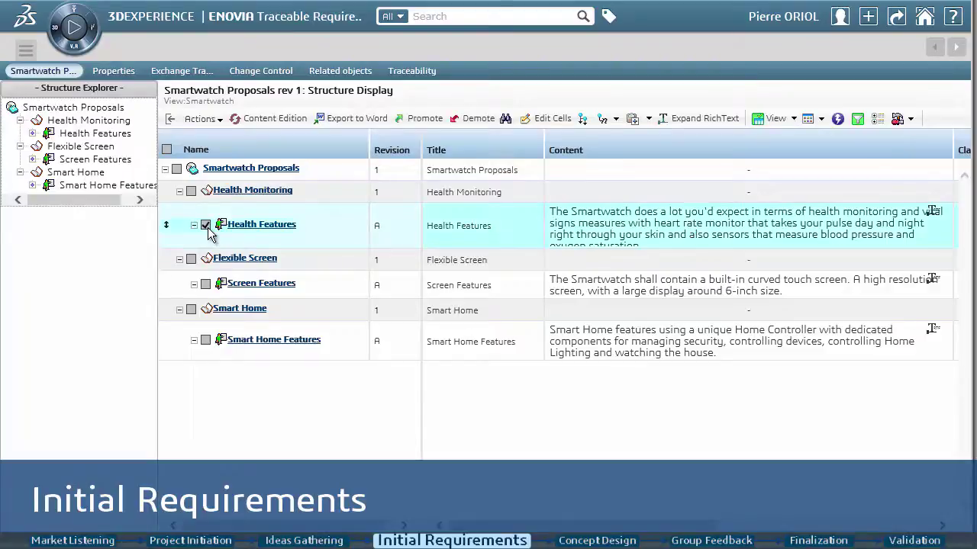
{"action": "left_click", "coordinate": [210, 121]}
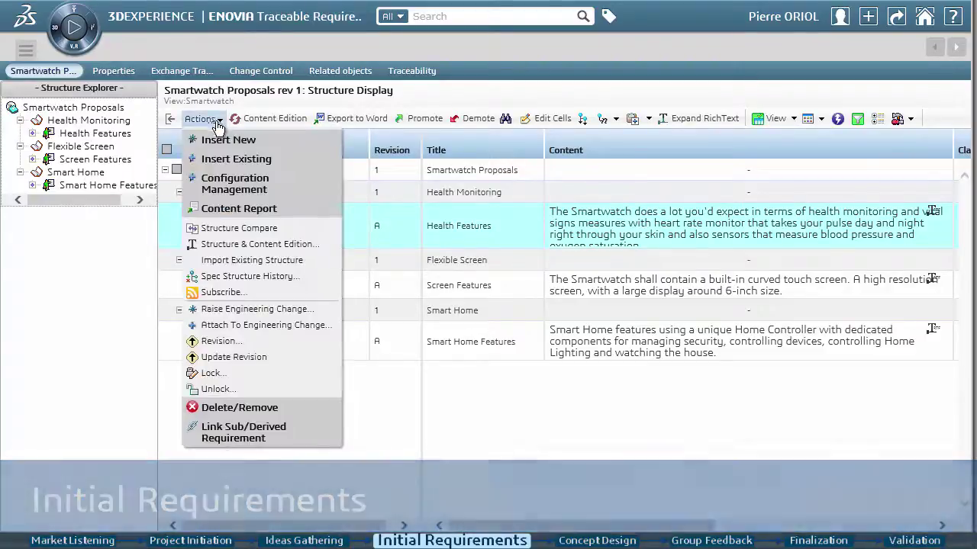
{"action": "left_click", "coordinate": [221, 142]}
{"action": "left_click", "coordinate": [241, 223]}
{"action": "type", "text": "Heart Rate Monitor"}
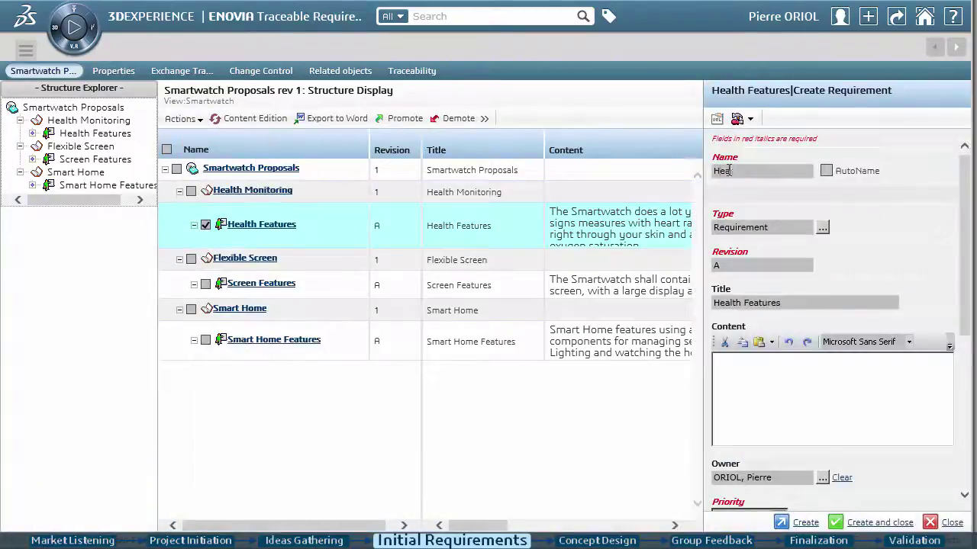
{"action": "type", "text": "Heart Rate Monitor"}
{"action": "left_click", "coordinate": [786, 360]}
{"action": "type", "text": "The Smartwatch does a lot you'd expect in terms of health monitoring and vital signs measures with heart rate monitor that takes your pulse day and night"}
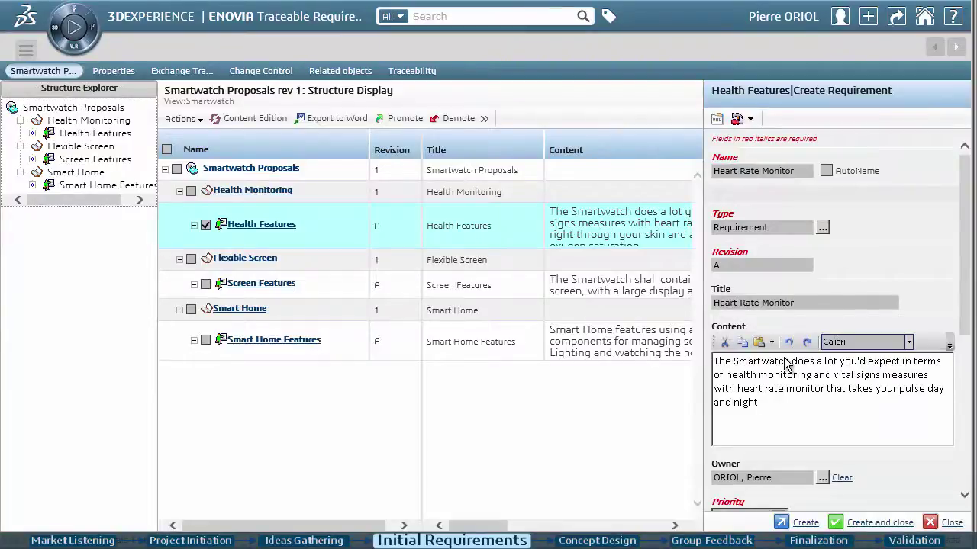
{"action": "scroll", "coordinate": [966, 336], "scroll_direction": "down", "scroll_amount": 10}
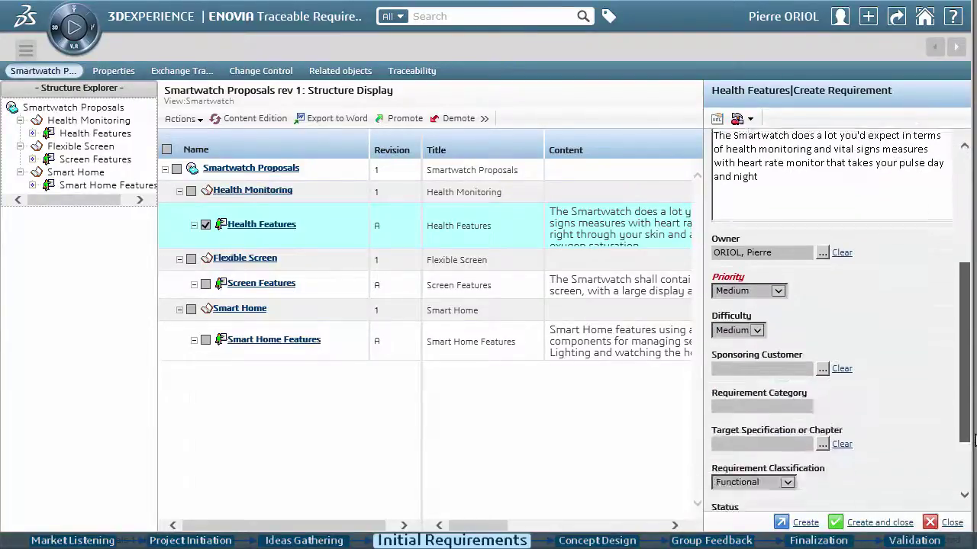
{"action": "left_click", "coordinate": [805, 523]}
Step: Fill the next requirement with name and title Measure Blood Pressure and pasted content
{"action": "key", "text": "ctrl+a"}
{"action": "type", "text": "Meas"}
{"action": "key", "text": "Down"}
{"action": "key", "text": "Return"}
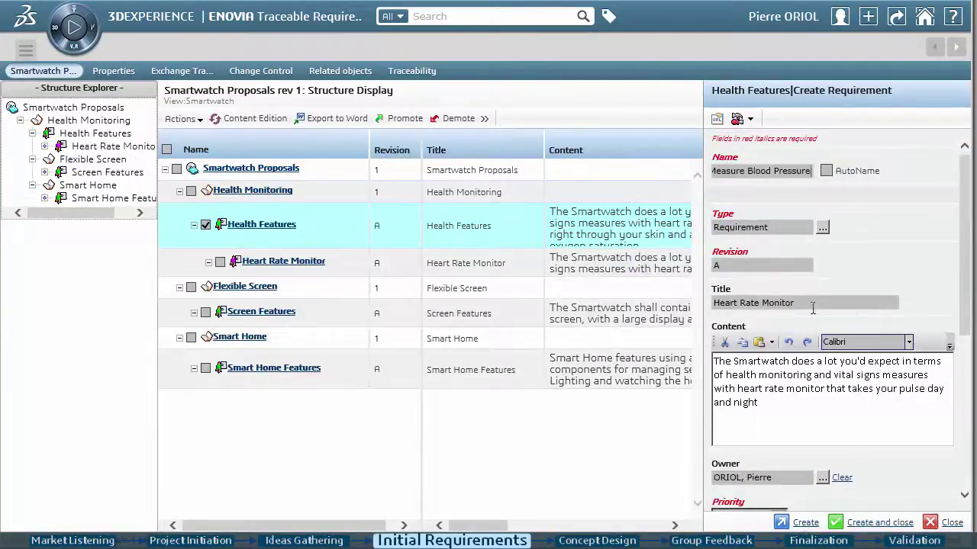
{"action": "triple_click", "coordinate": [763, 303]}
{"action": "type", "text": "Meas"}
{"action": "key", "text": "Down"}
{"action": "key", "text": "Return"}
{"action": "triple_click", "coordinate": [782, 364]}
{"action": "type", "text": "The Smartwatch shall contain a sensor to measure blood pressure."}
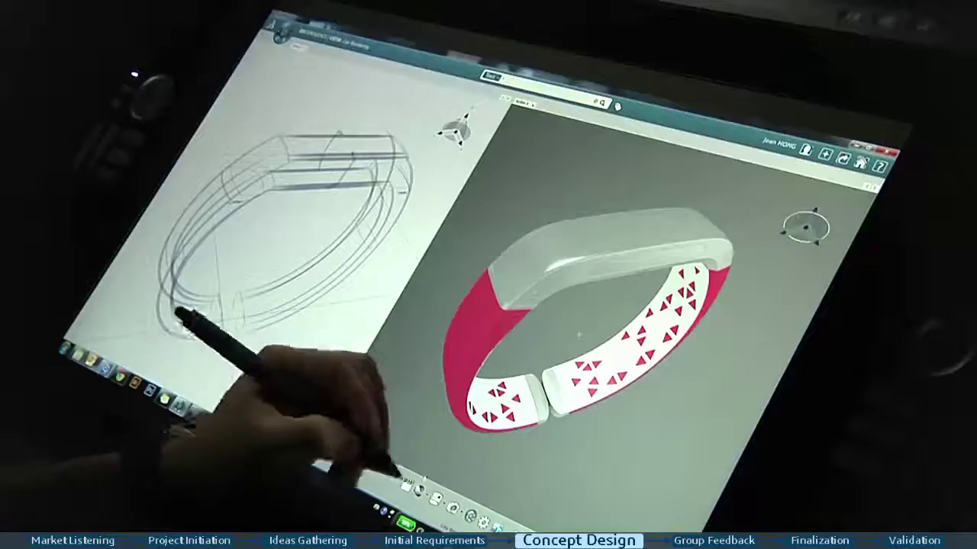
Step: Switch the watch bracelet to a realistic textured render
{"action": "left_click", "coordinate": [401, 477]}
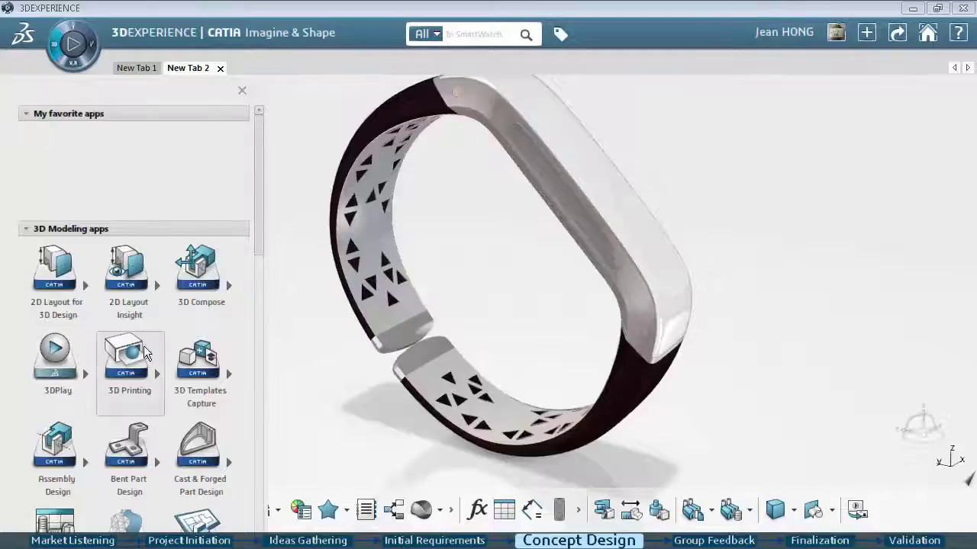
Step: Open the bracelet in the 3D Printing app
{"action": "left_click", "coordinate": [143, 353]}
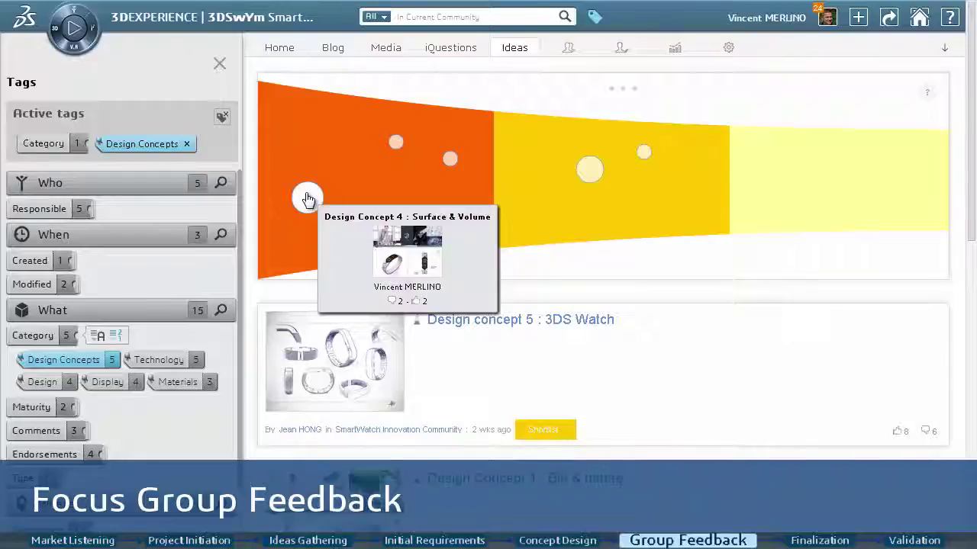
Step: Review Design concept 5 : 3DS Watch, scrolling through its renders, linked requirements and comments
{"action": "mouse_move", "coordinate": [399, 144]}
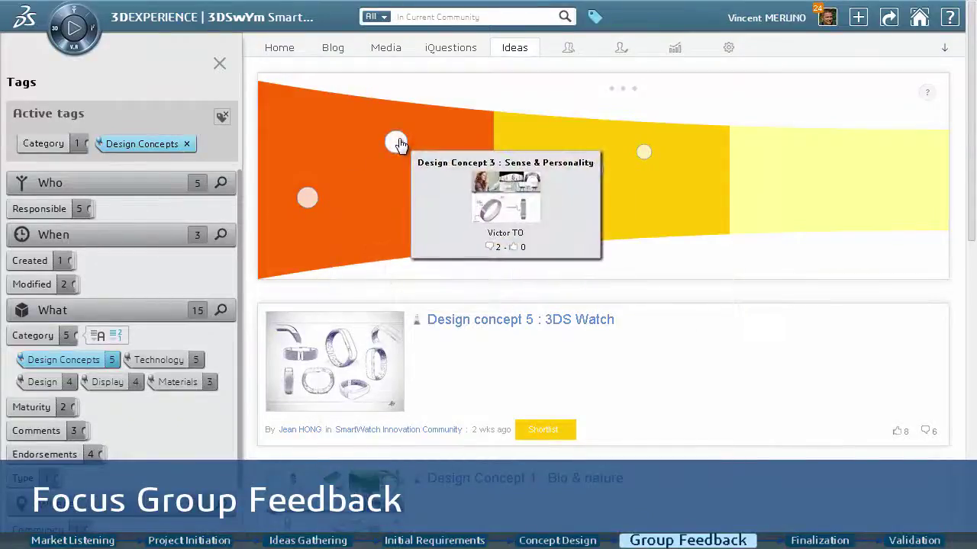
{"action": "mouse_move", "coordinate": [601, 174]}
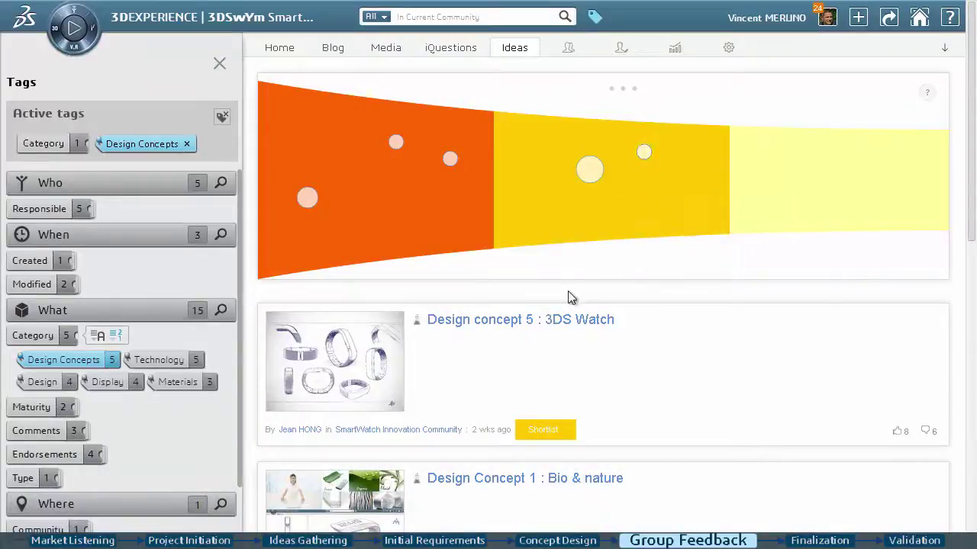
{"action": "scroll", "coordinate": [705, 289], "scroll_direction": "down", "scroll_amount": 4}
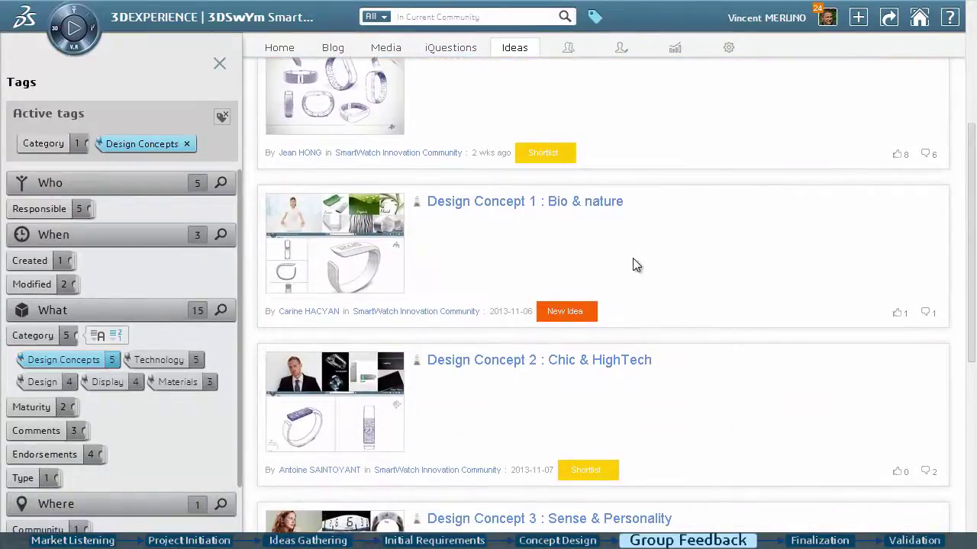
{"action": "scroll", "coordinate": [633, 260], "scroll_direction": "down", "scroll_amount": 3}
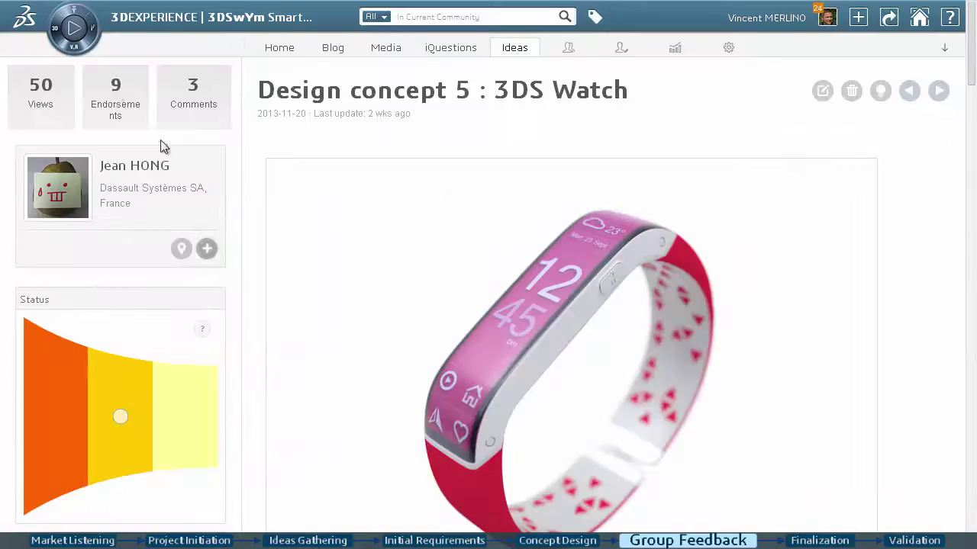
{"action": "scroll", "coordinate": [200, 148], "scroll_direction": "down", "scroll_amount": 3}
{"action": "scroll", "coordinate": [251, 252], "scroll_direction": "down", "scroll_amount": 1}
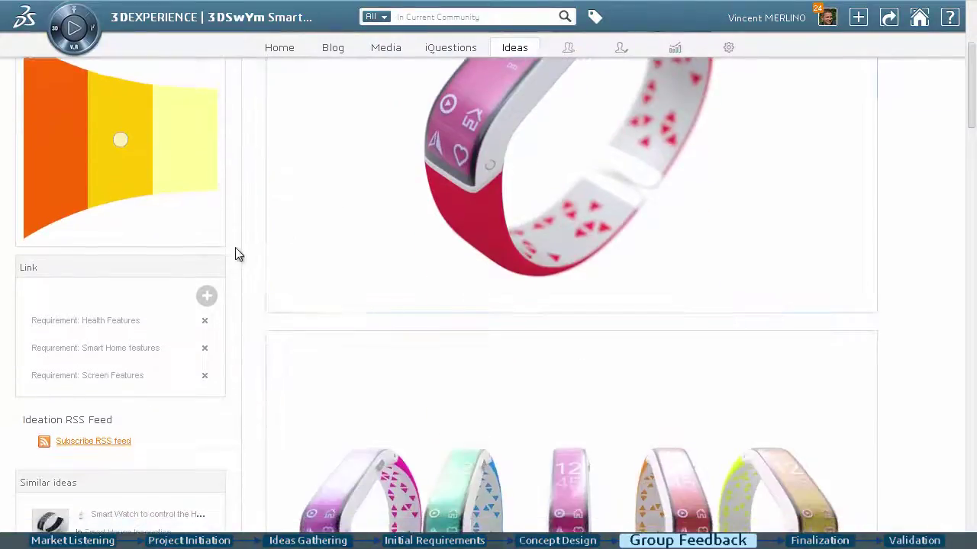
{"action": "scroll", "coordinate": [235, 310], "scroll_direction": "down", "scroll_amount": 10}
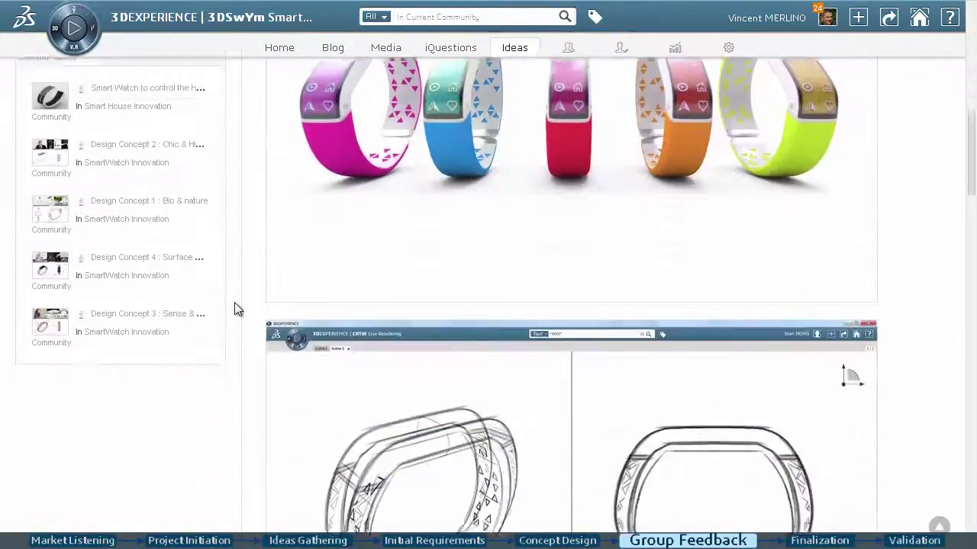
{"action": "scroll", "coordinate": [236, 309], "scroll_direction": "down", "scroll_amount": 15}
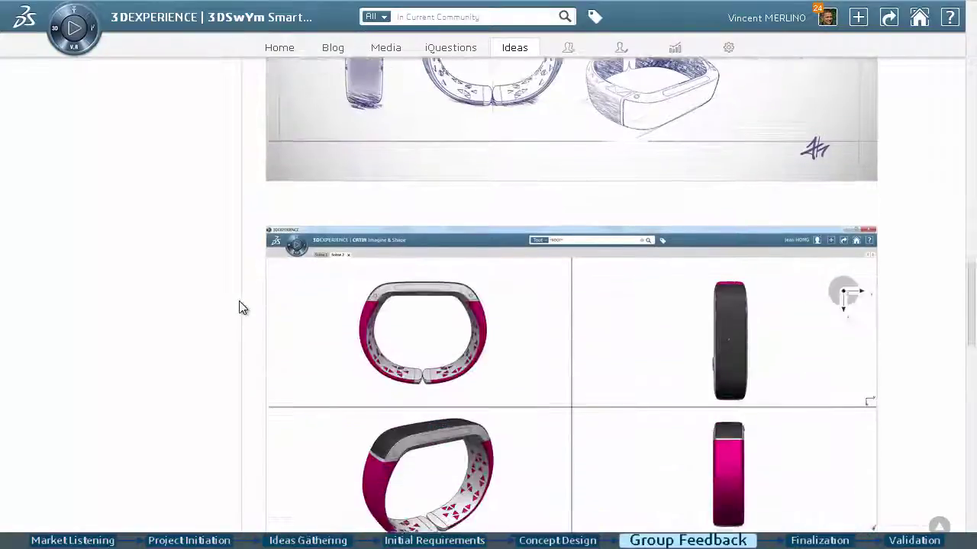
{"action": "scroll", "coordinate": [239, 307], "scroll_direction": "down", "scroll_amount": 7}
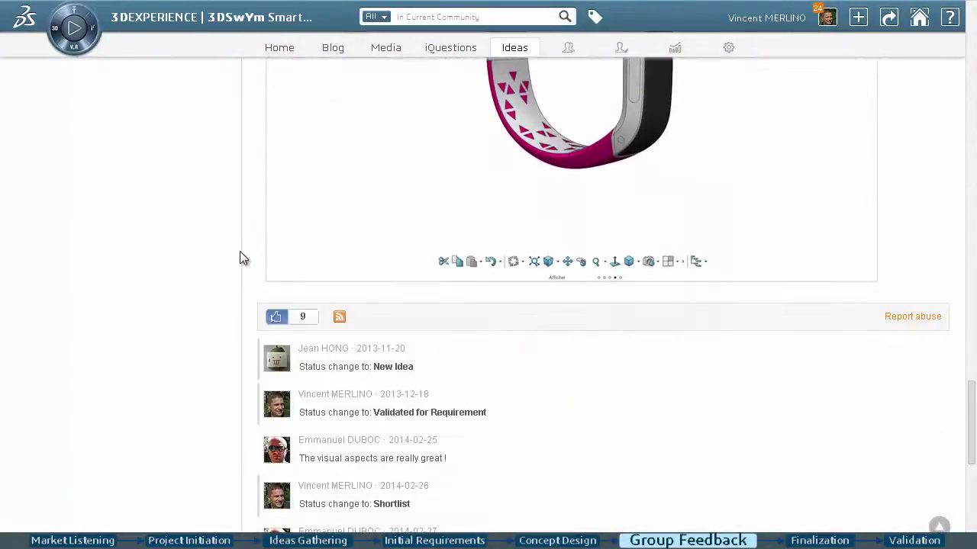